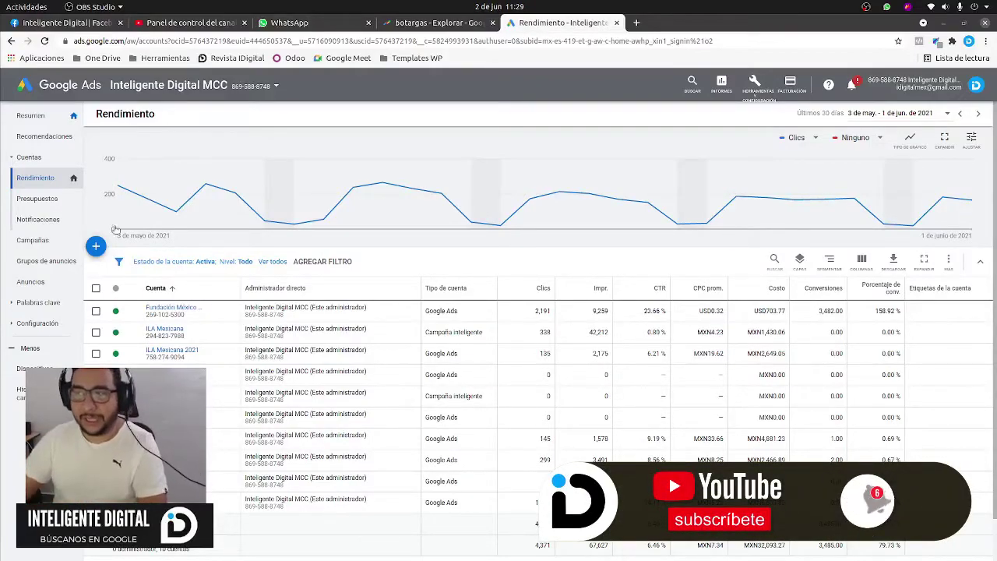
# - Search Google for botargas in a new tab and find the text ad at the end of the results
pyautogui.hotkey('ctrl', 't')
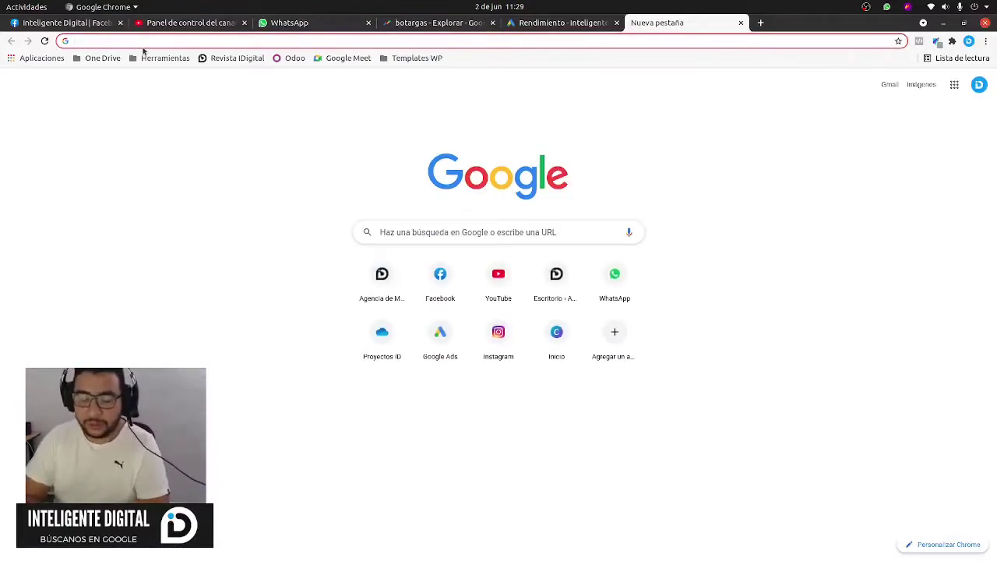
pyautogui.write('botargas')
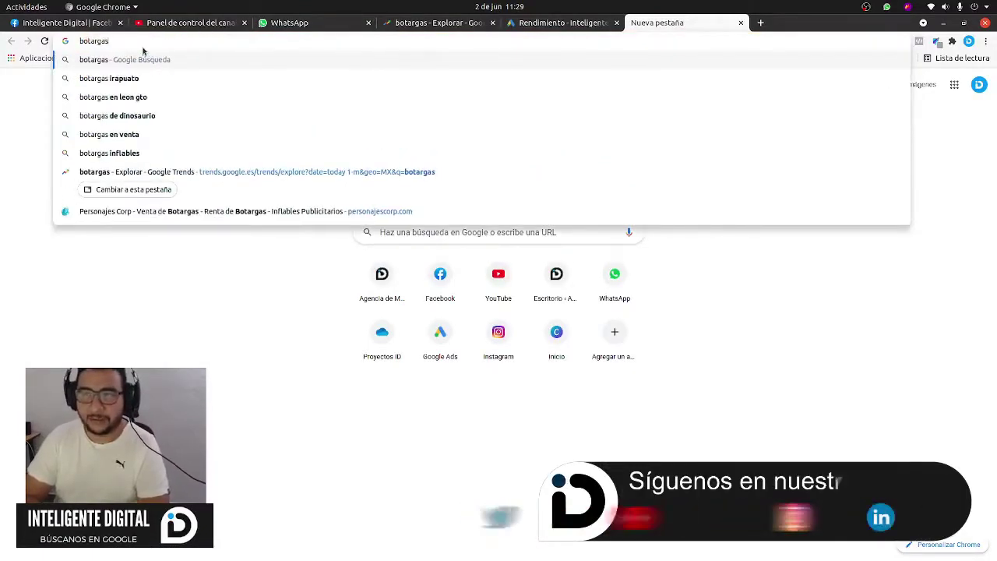
pyautogui.press('Return')
pyautogui.scroll(-10, 311, 234)
# - Outline the blank area beside the fabricacionesmojiganga.com ad with a rectangle on a screen capture, and discard the capture
pyautogui.press('Print')
pyautogui.moveTo(65, 197); pyautogui.dragTo(595, 296)
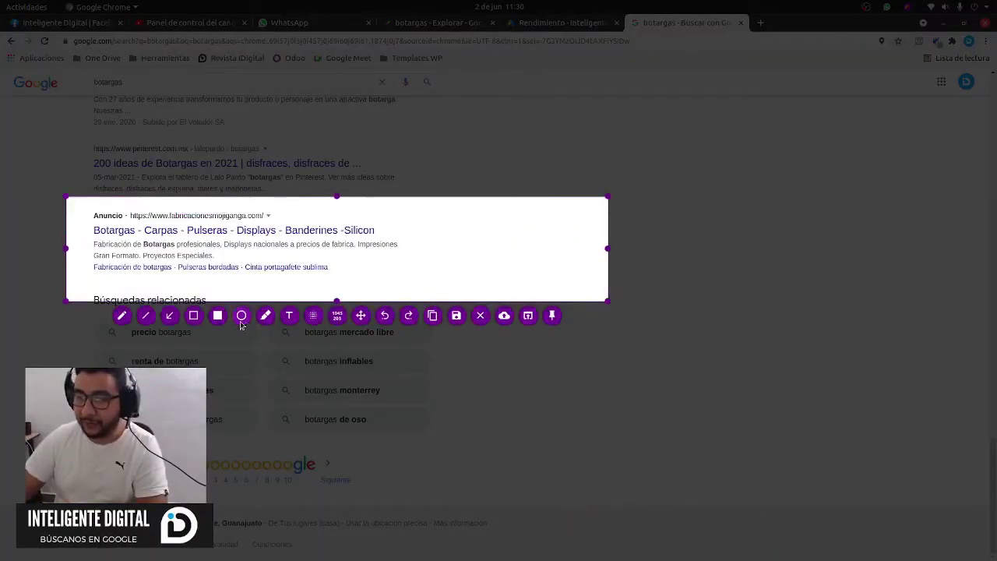
pyautogui.click(194, 315)
pyautogui.moveTo(406, 222); pyautogui.dragTo(469, 278)
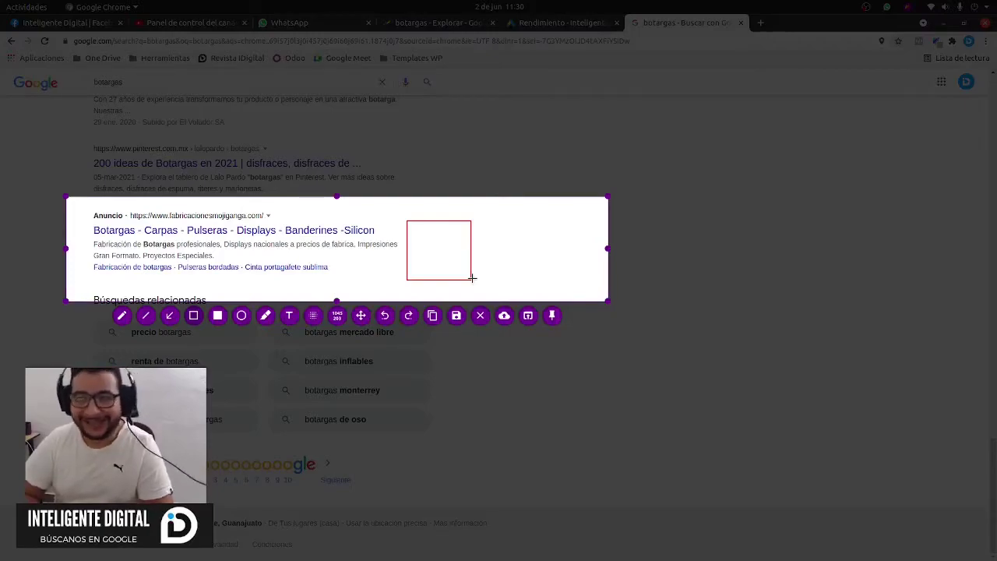
pyautogui.press('Escape')
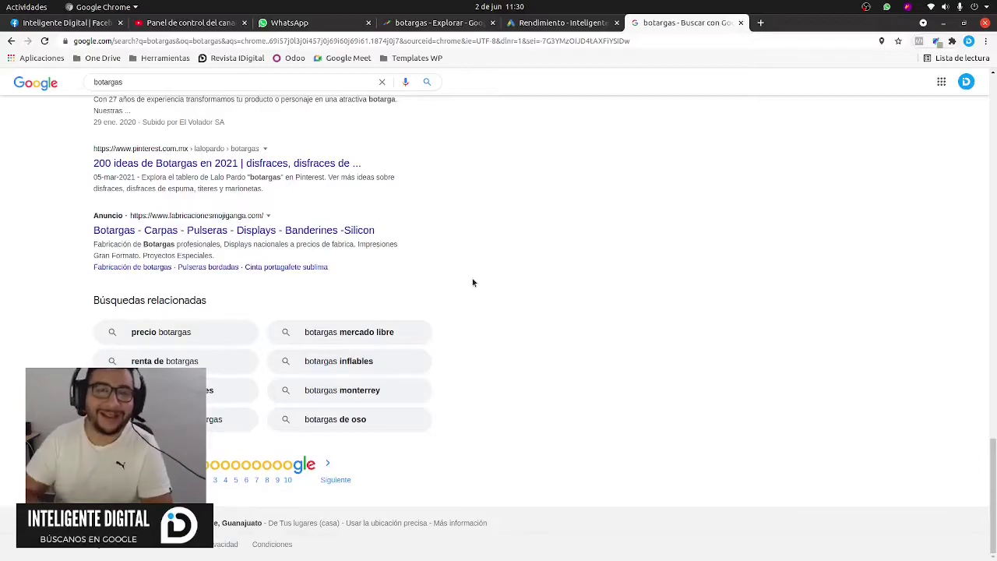
# - Switch back to Google Ads and show the Botargas campaign's extensions in the summary view
pyautogui.hotkey('ctrl', 'shift', 'Tab')
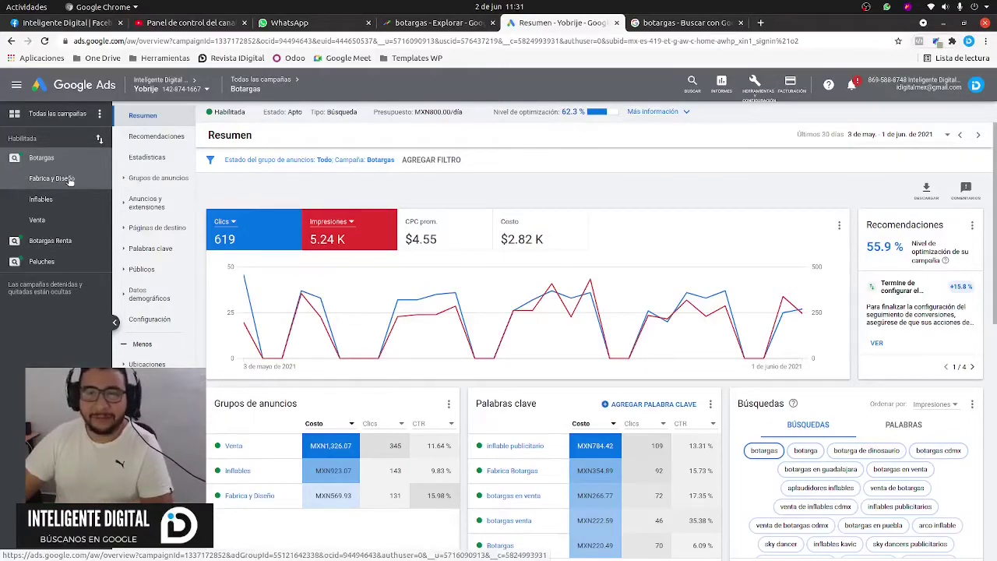
pyautogui.click(127, 208)
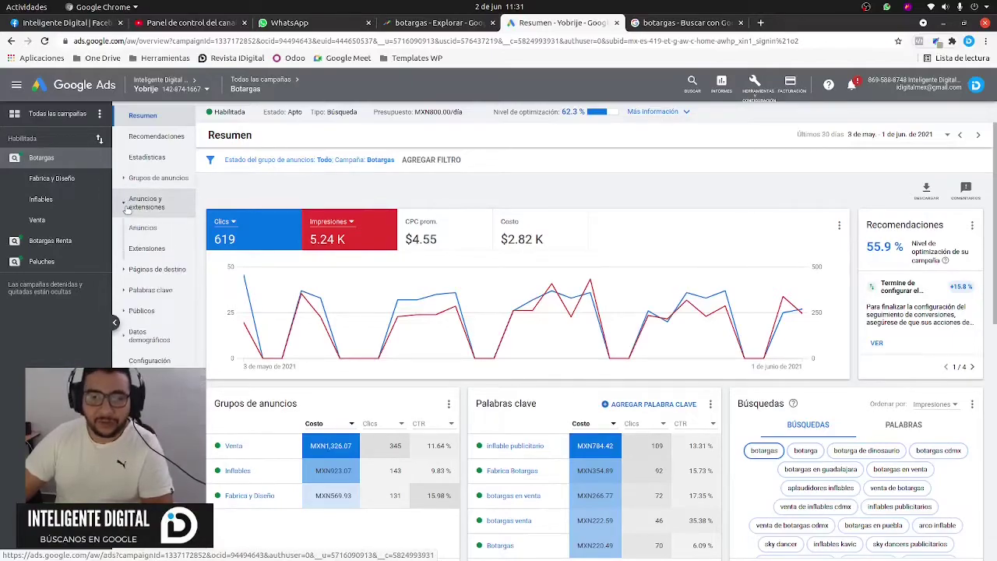
pyautogui.click(146, 252)
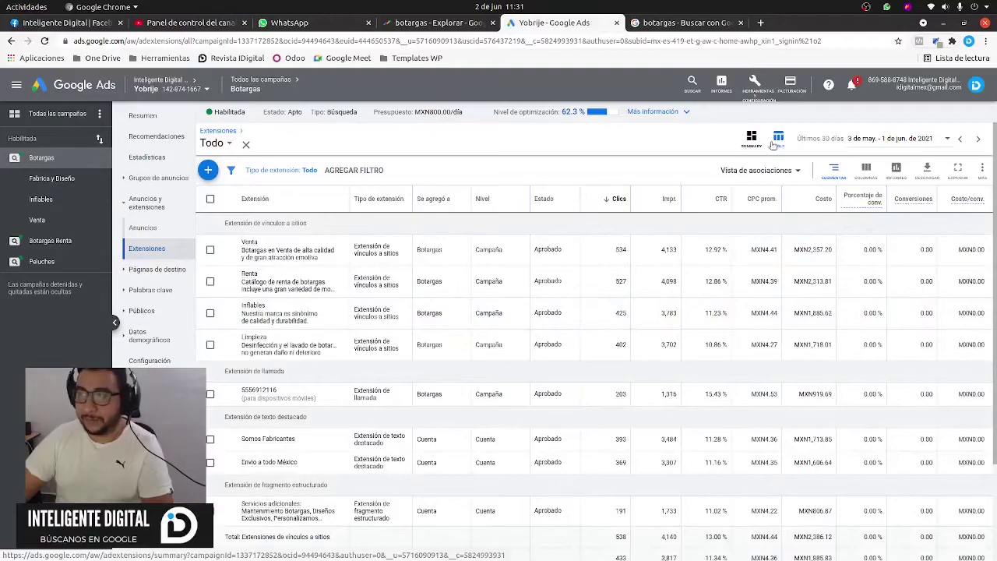
pyautogui.click(757, 143)
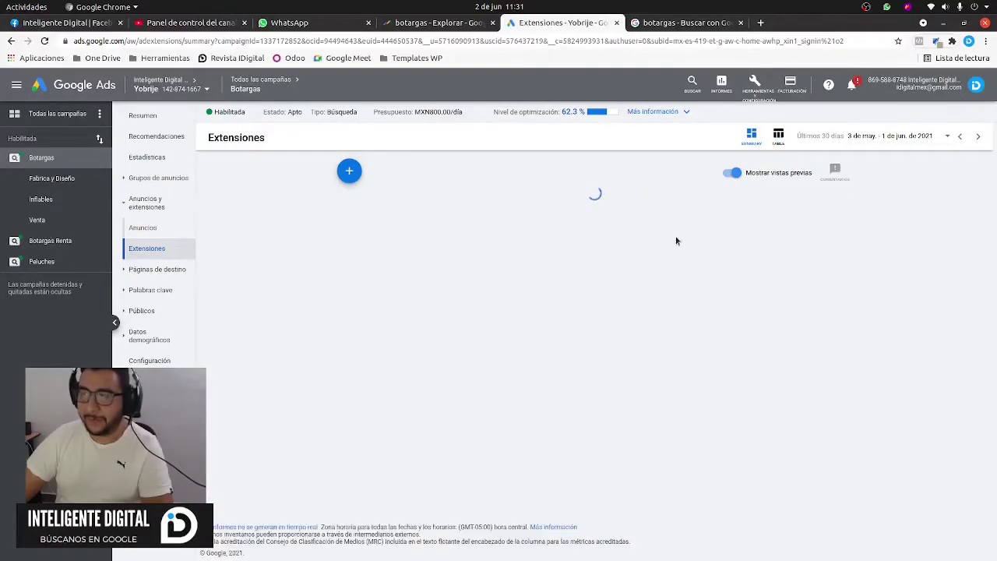
# - Find the Imagen extension section and read its description of how images complement text ads
pyautogui.scroll(-7, 676, 237)
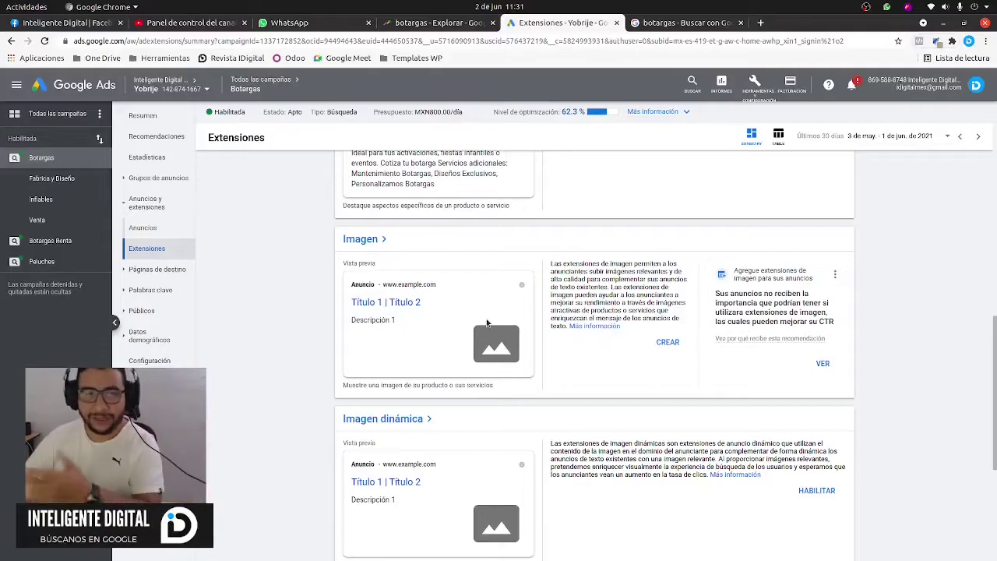
pyautogui.scroll(-3, 534, 329)
pyautogui.scroll(2, 540, 331)
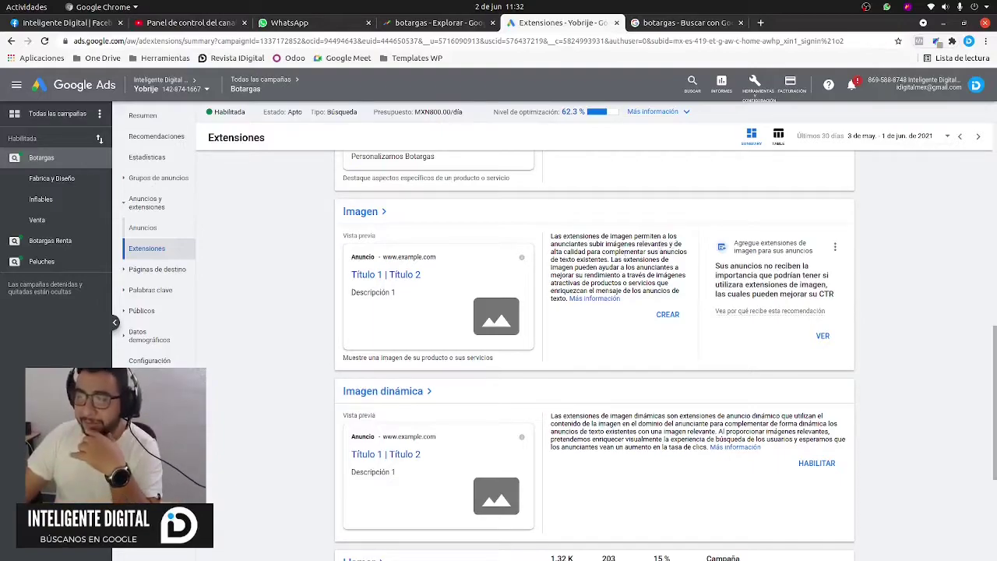
pyautogui.moveTo(587, 252); pyautogui.dragTo(654, 260)
pyautogui.click(614, 269)
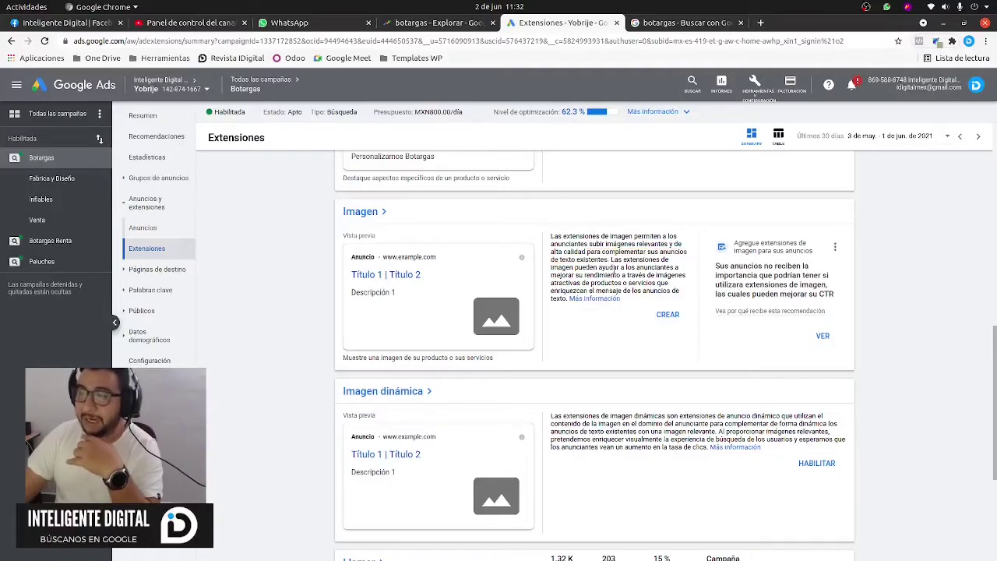
pyautogui.moveTo(585, 268); pyautogui.dragTo(633, 276)
pyautogui.click(661, 274)
pyautogui.moveTo(570, 283); pyautogui.dragTo(655, 282)
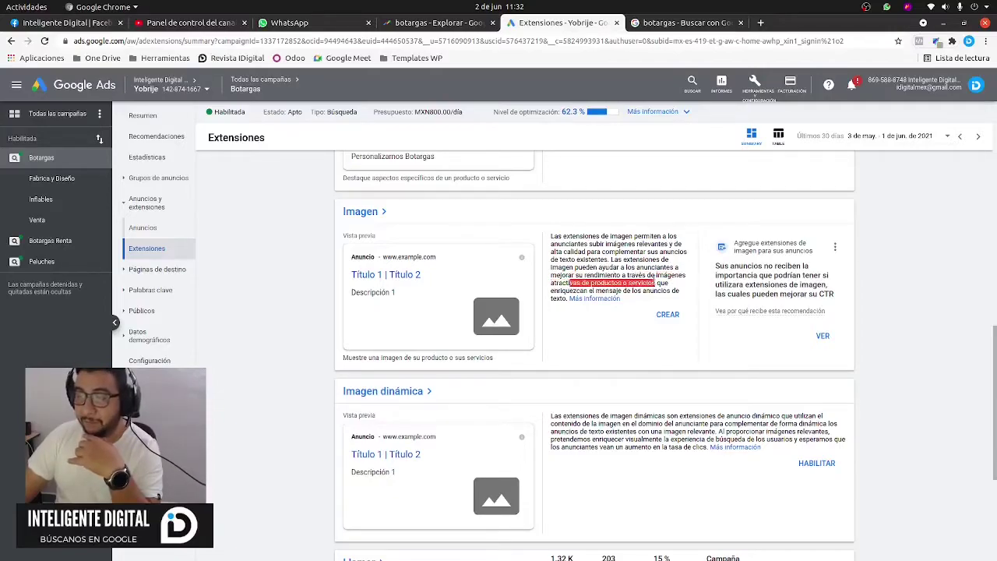
pyautogui.click(667, 294)
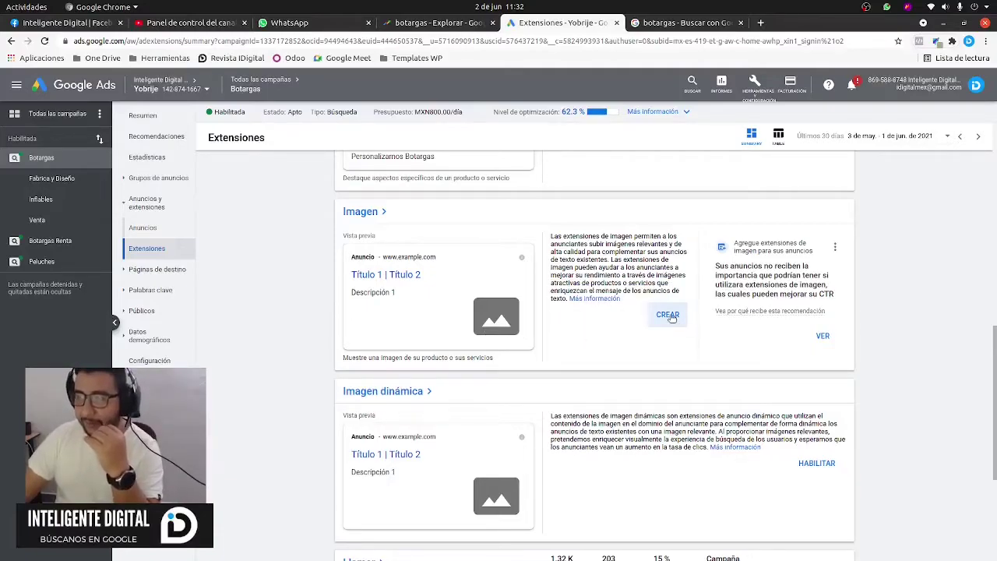
# - Check which extension types can be added to the campaign, and dismiss the list
pyautogui.scroll(10, 670, 317)
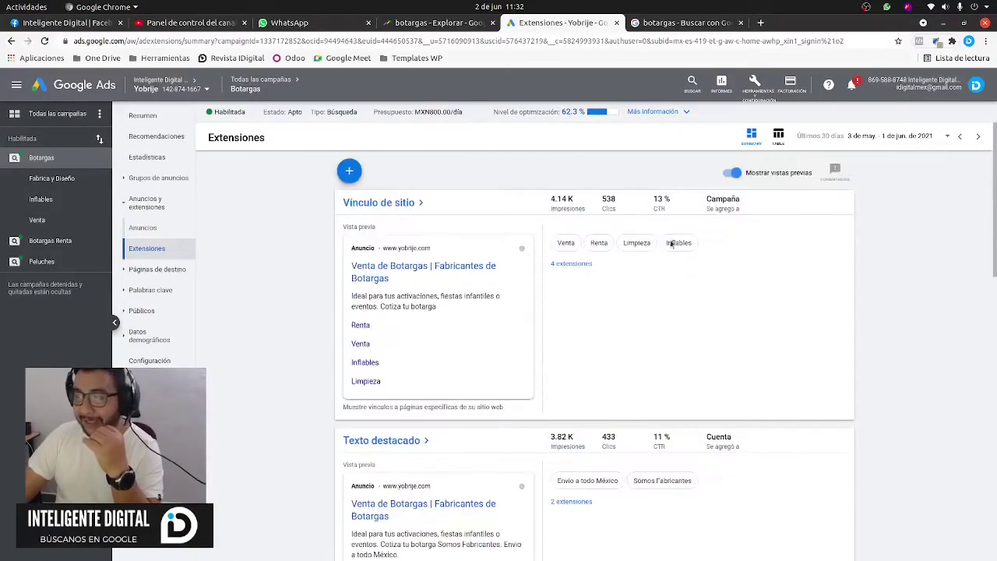
pyautogui.click(348, 170)
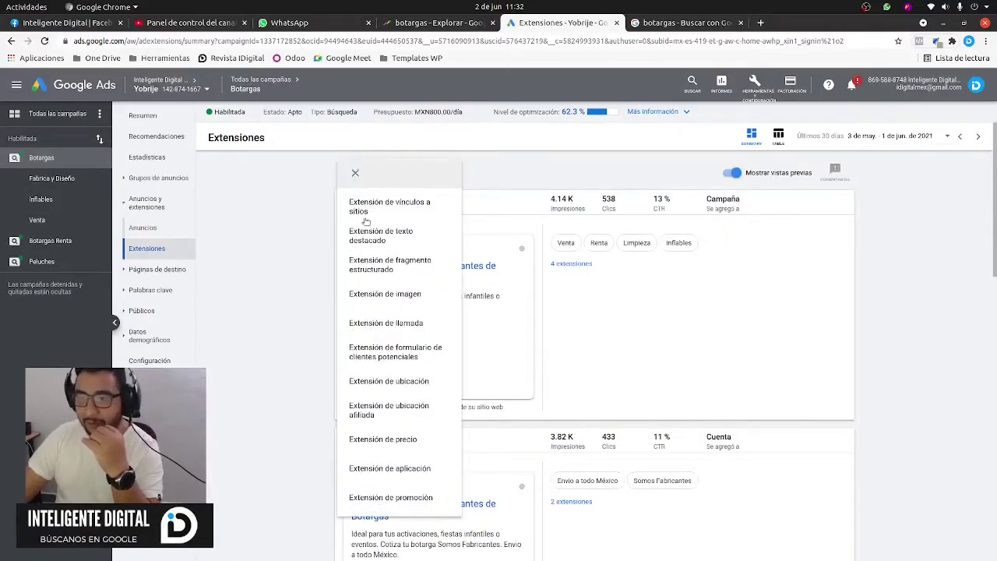
pyautogui.click(253, 317)
# - Start creating an image extension from the Imagen section of the campaign's extensions summary
pyautogui.scroll(-4, 389, 352)
pyautogui.scroll(-4, 440, 348)
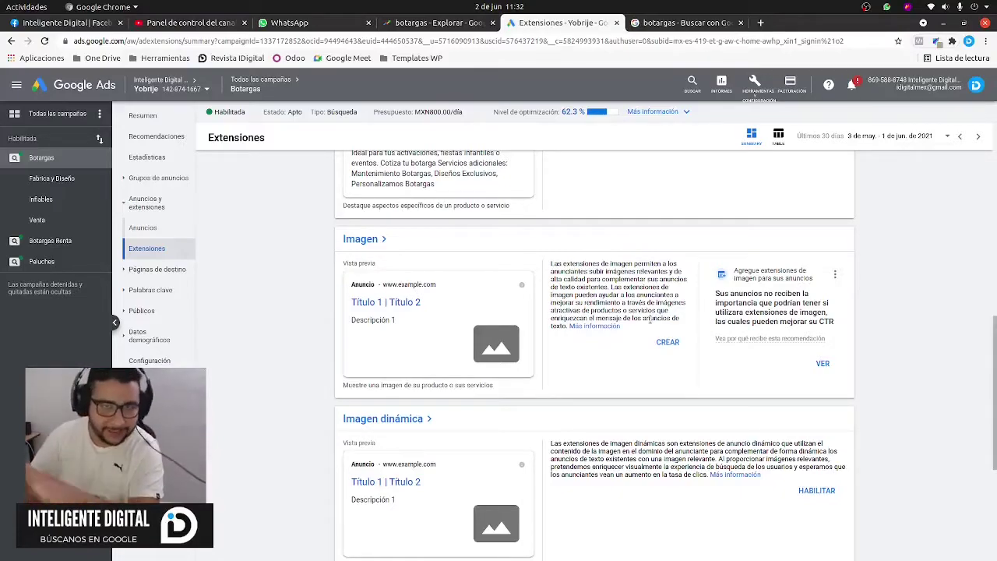
pyautogui.click(667, 342)
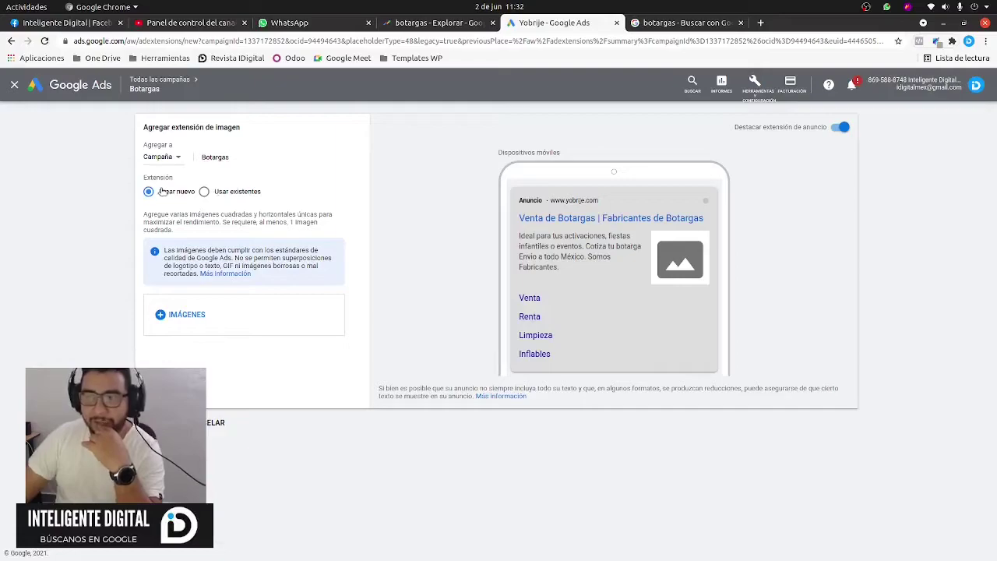
# - Read the image quality notice, check the existing image extensions, and return to creating a new one
pyautogui.moveTo(193, 247); pyautogui.dragTo(285, 258)
pyautogui.click(285, 258)
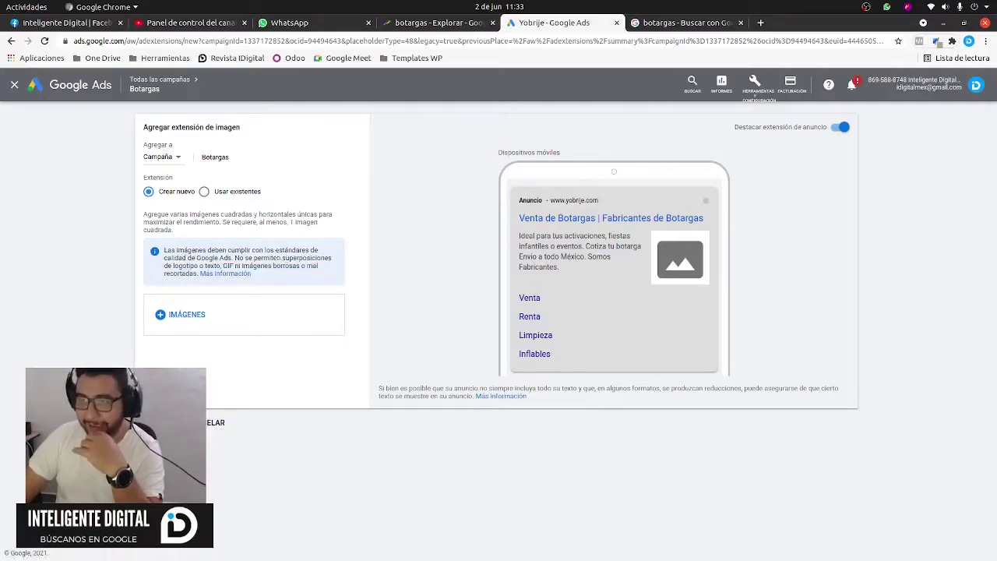
pyautogui.click(205, 192)
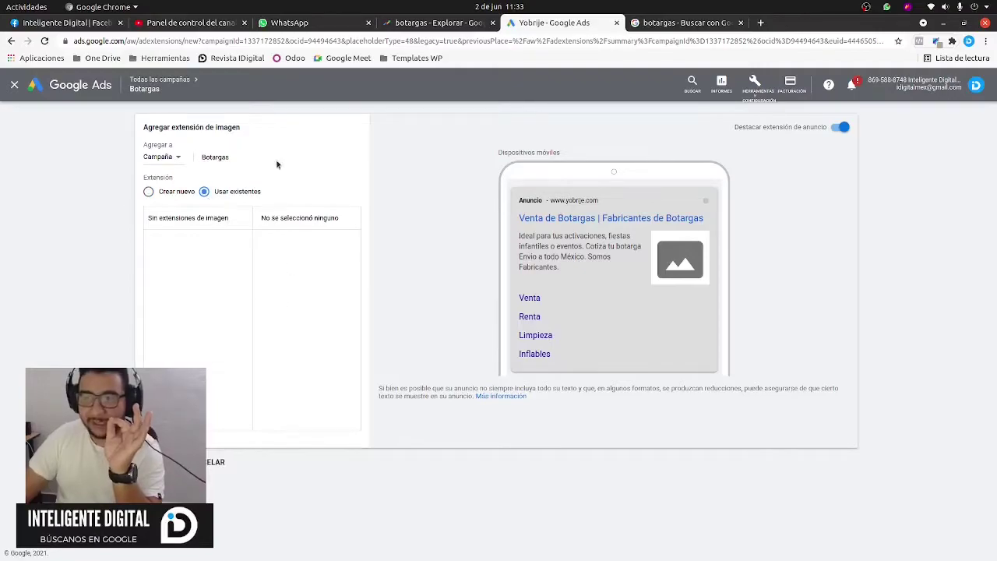
pyautogui.click(149, 192)
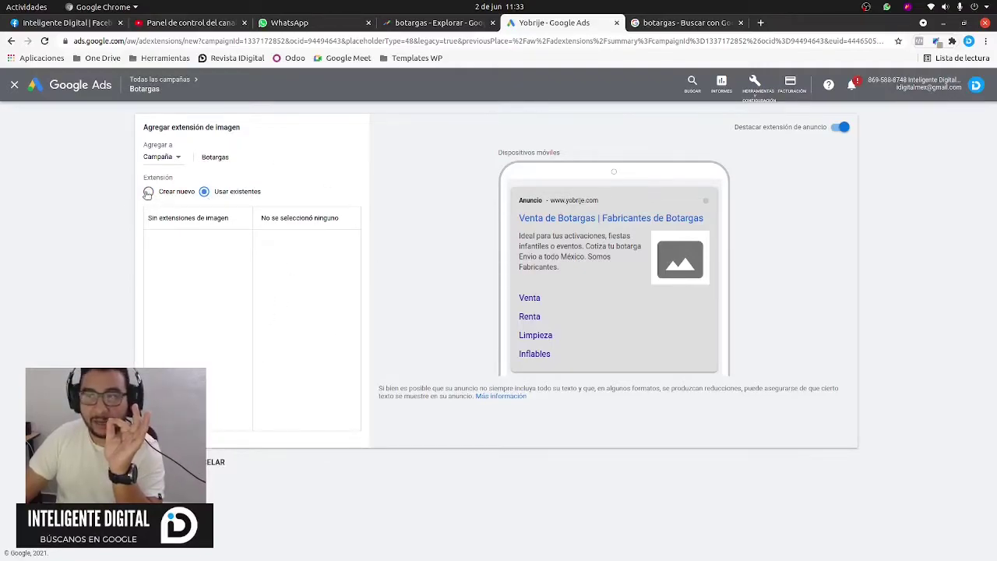
pyautogui.click(223, 330)
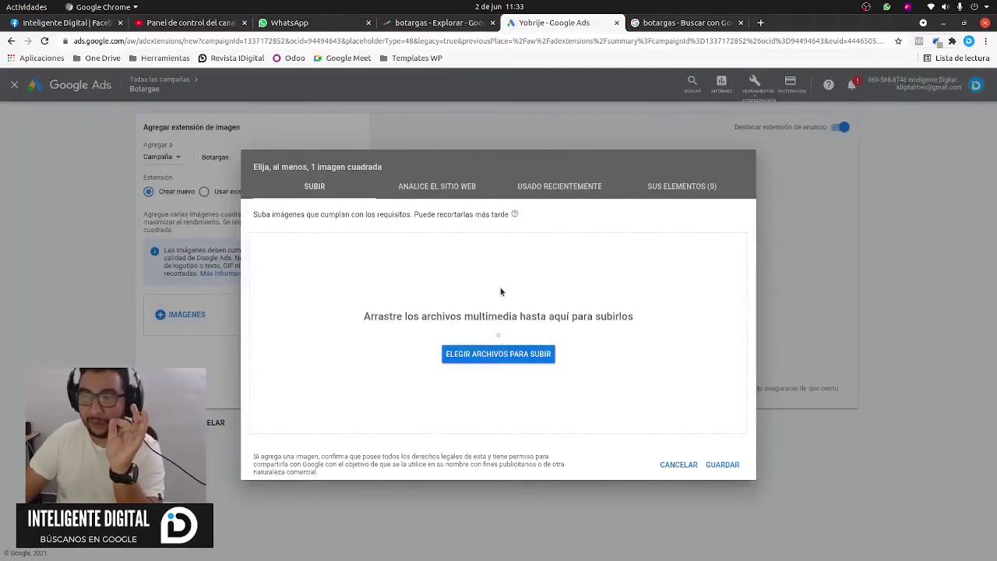
pyautogui.click(409, 191)
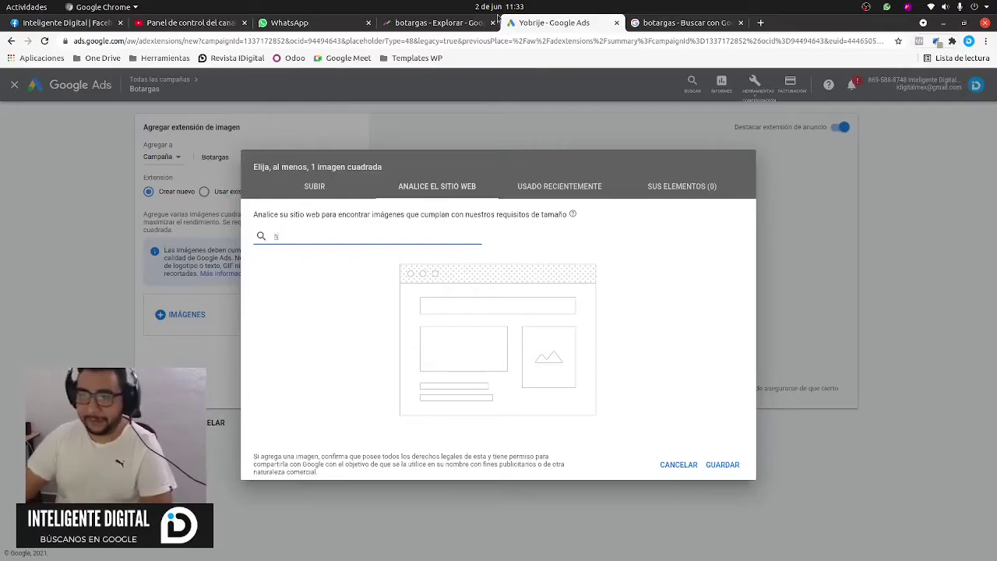
pyautogui.write('https://yobrije.com')
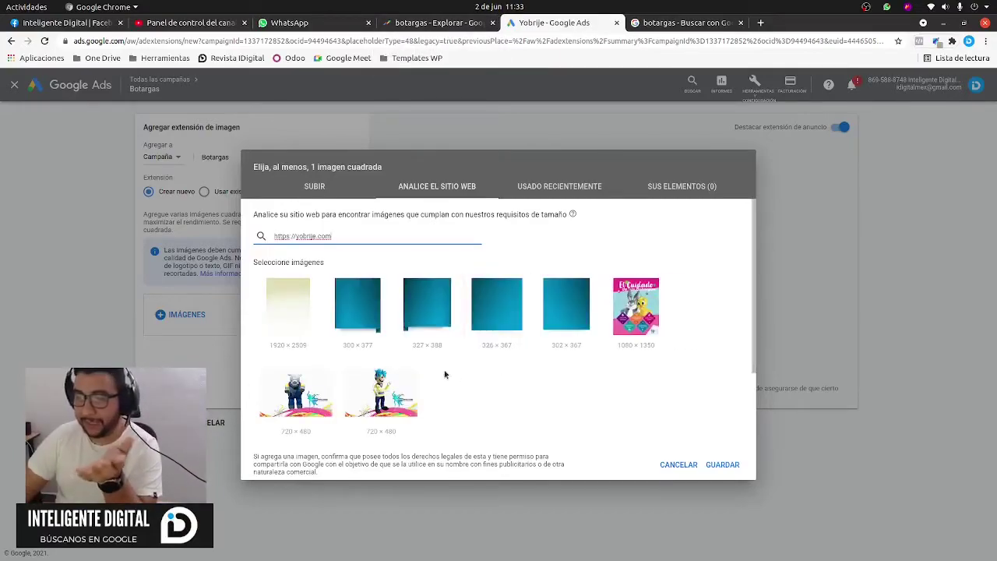
# - Select the blue-haired mascot image in 1:1 and 1.91:1 ratios, shifting the square crop to include the Yobrije logo
pyautogui.scroll(-3, 397, 350)
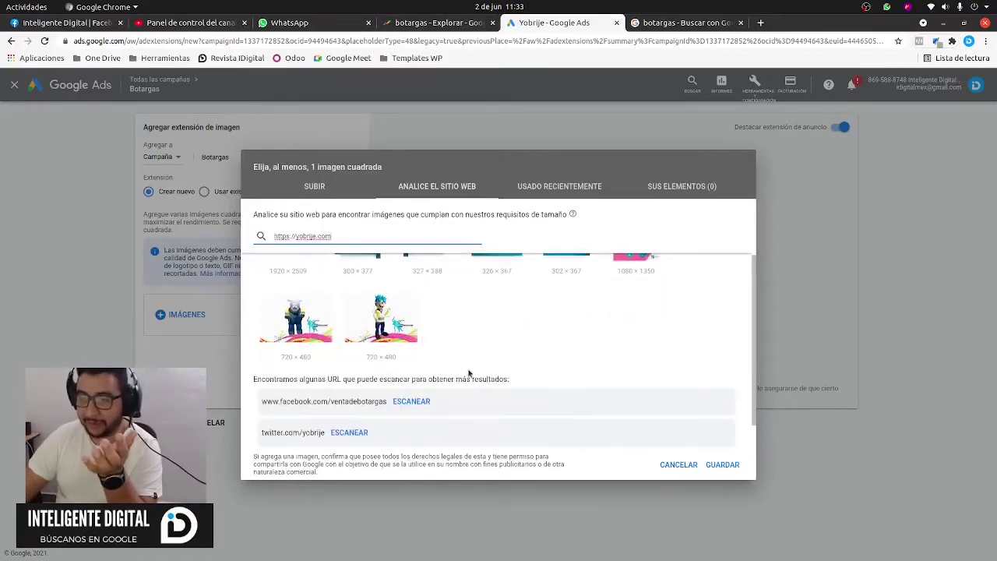
pyautogui.scroll(1, 477, 339)
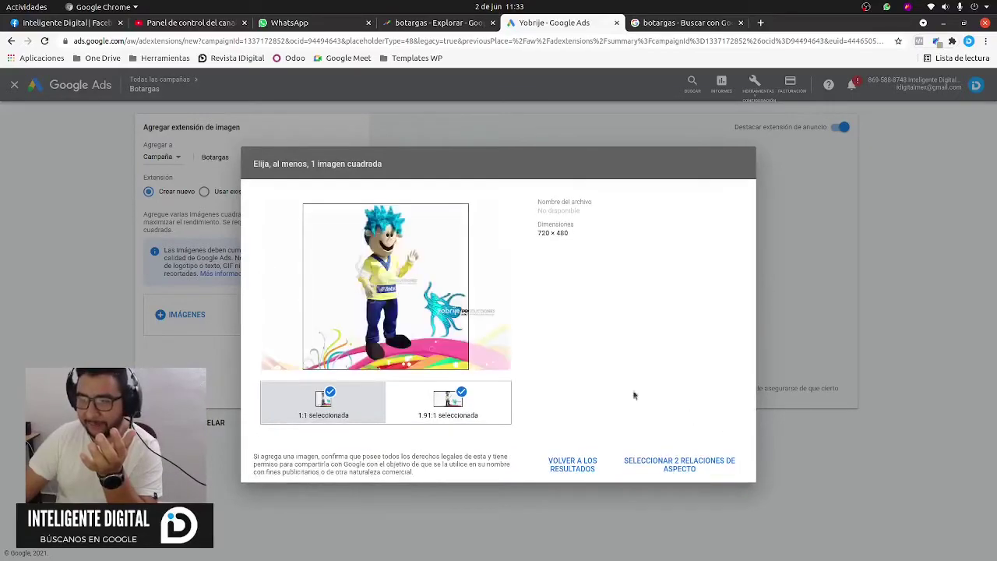
pyautogui.moveTo(399, 296); pyautogui.dragTo(427, 301)
pyautogui.click(330, 206)
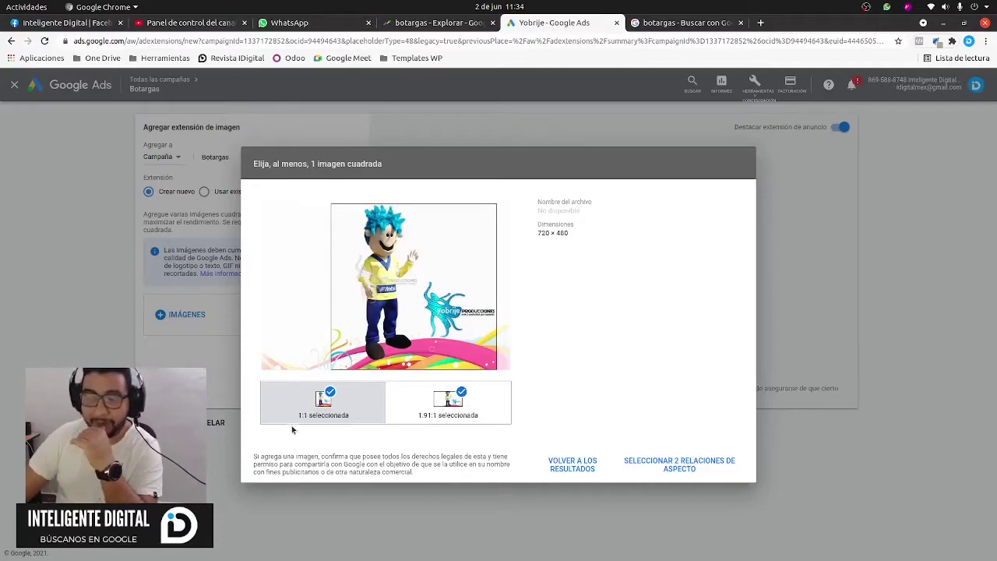
pyautogui.click(430, 410)
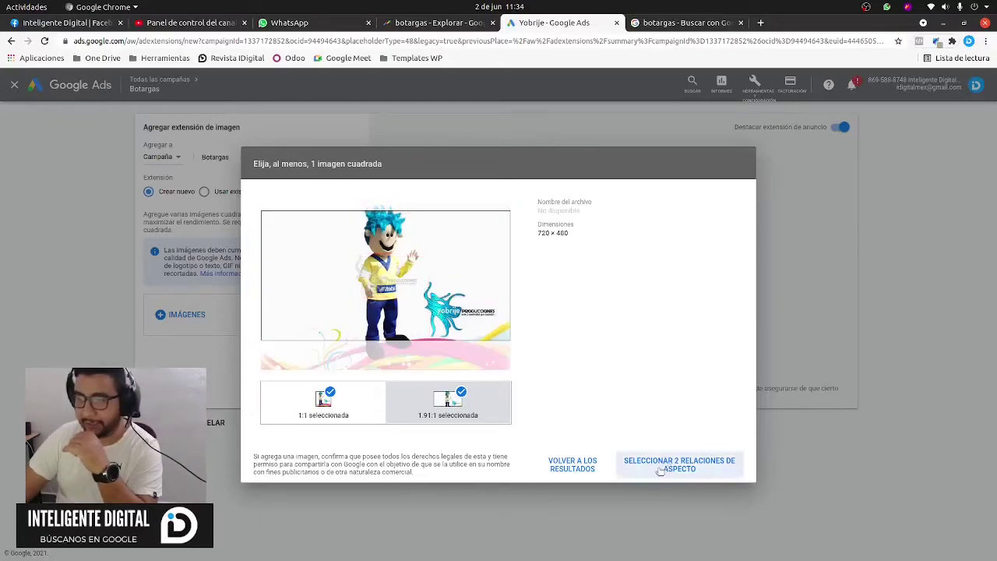
pyautogui.click(695, 463)
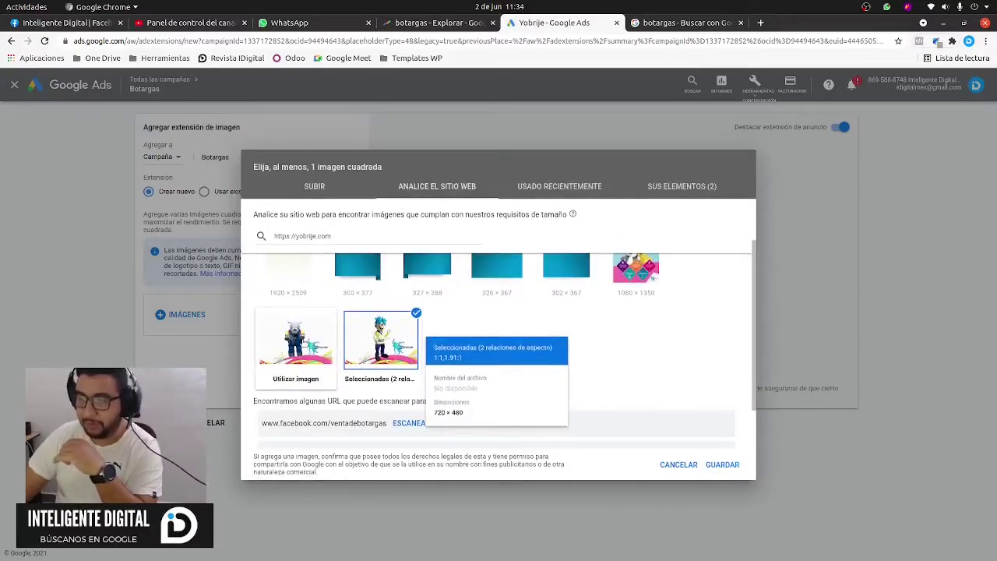
# - Add the rhino mascot image in 1:1 and 1.91:1 ratios, adjusting the horizontal crop, and save the selected images
pyautogui.moveTo(303, 356)
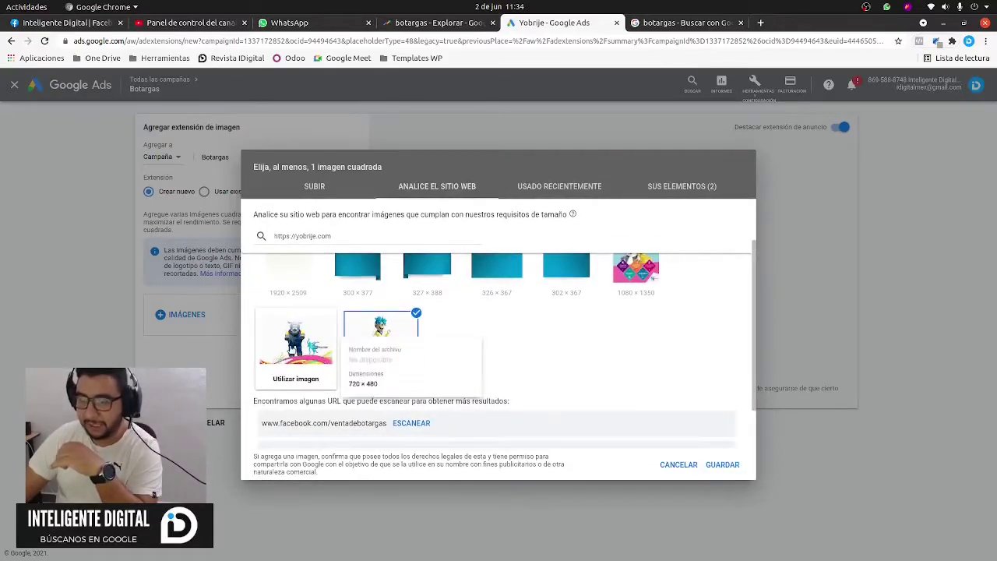
pyautogui.click(296, 378)
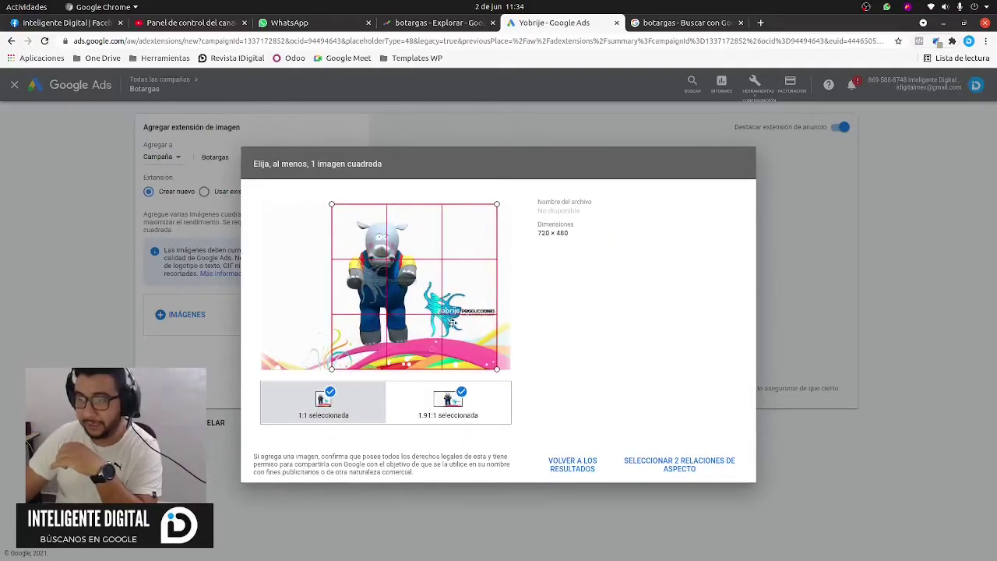
pyautogui.click(442, 404)
pyautogui.moveTo(454, 294); pyautogui.dragTo(461, 287)
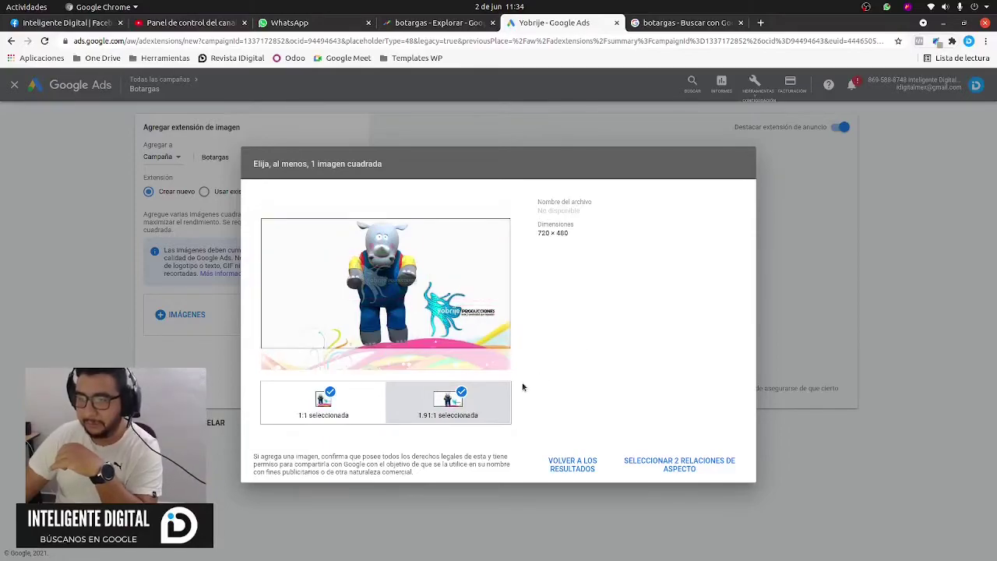
pyautogui.click(679, 464)
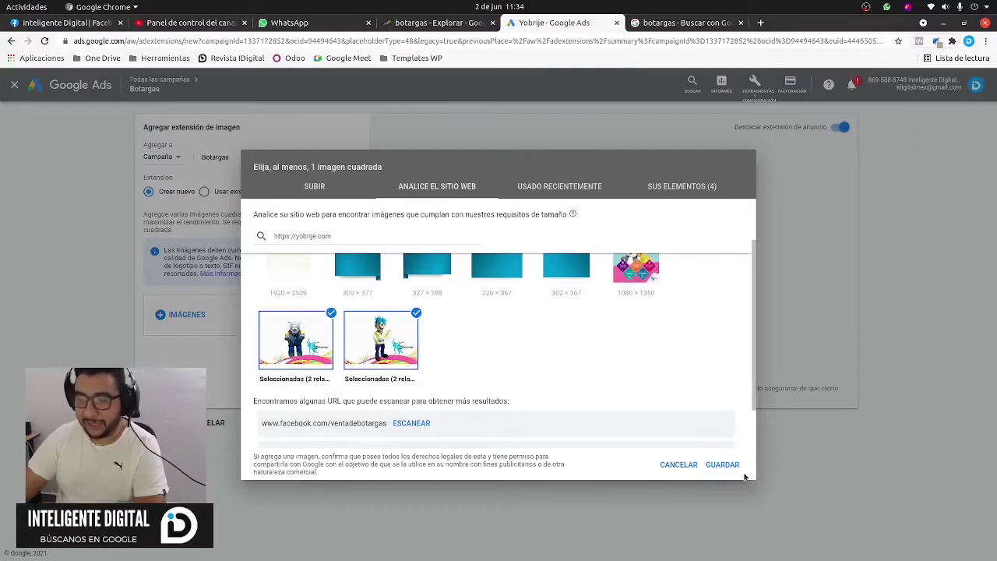
pyautogui.click(722, 465)
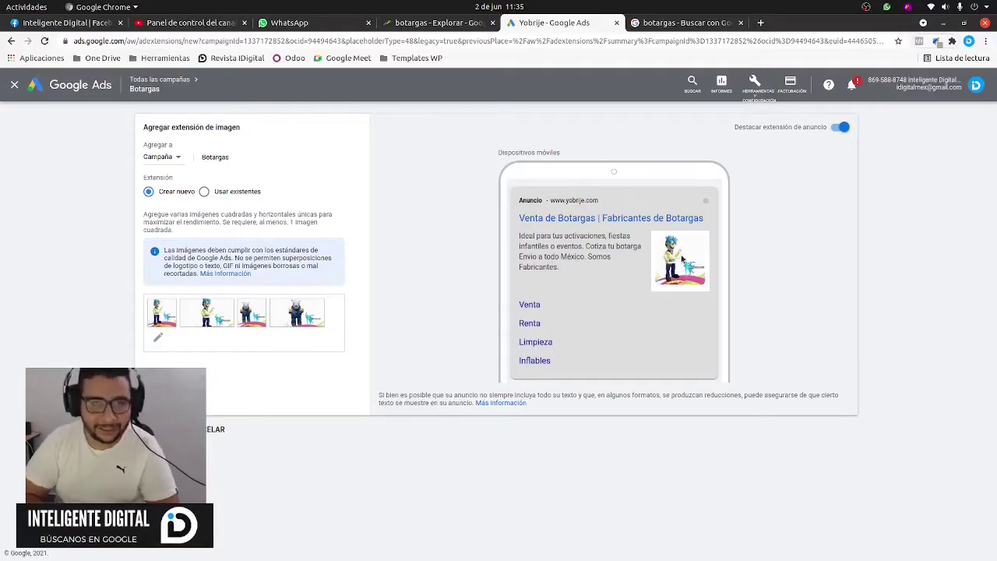
# - Check the levels the image extension can be added to, keep it on the Botargas campaign, and save it
pyautogui.click(167, 157)
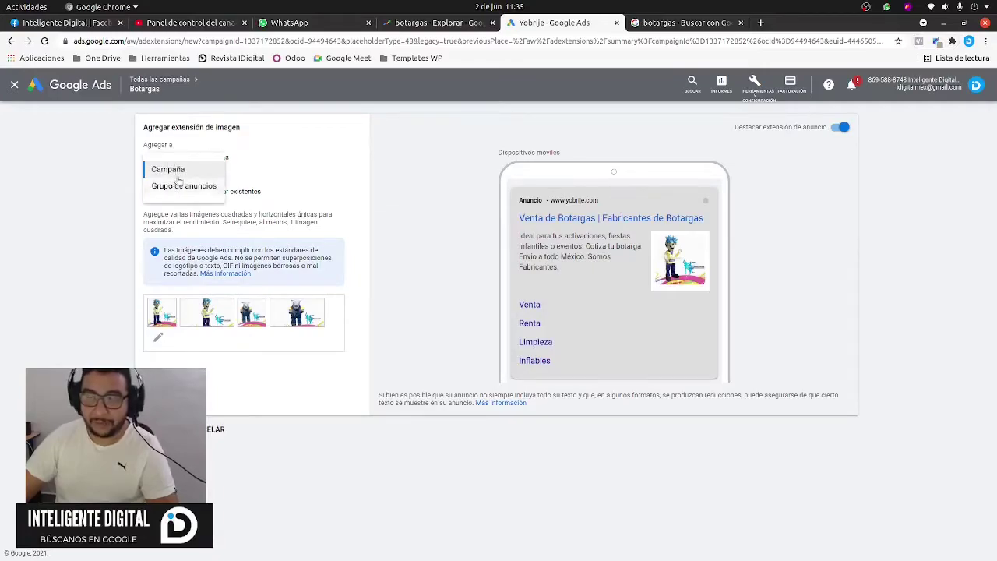
pyautogui.click(78, 183)
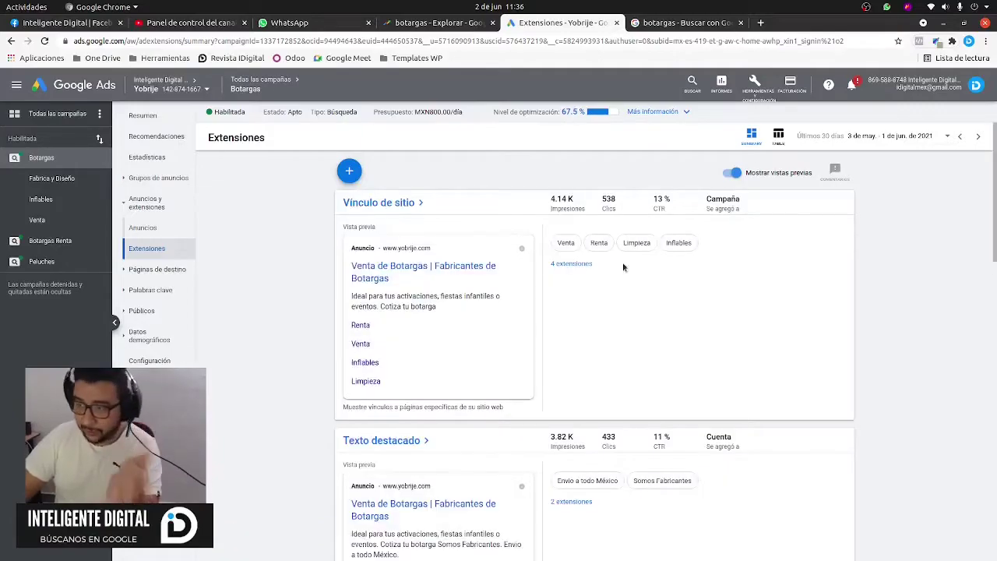
# - Review the Botargas campaign's new image extensions in the summary, and check their status in the table view of all extensions
pyautogui.scroll(-5, 623, 269)
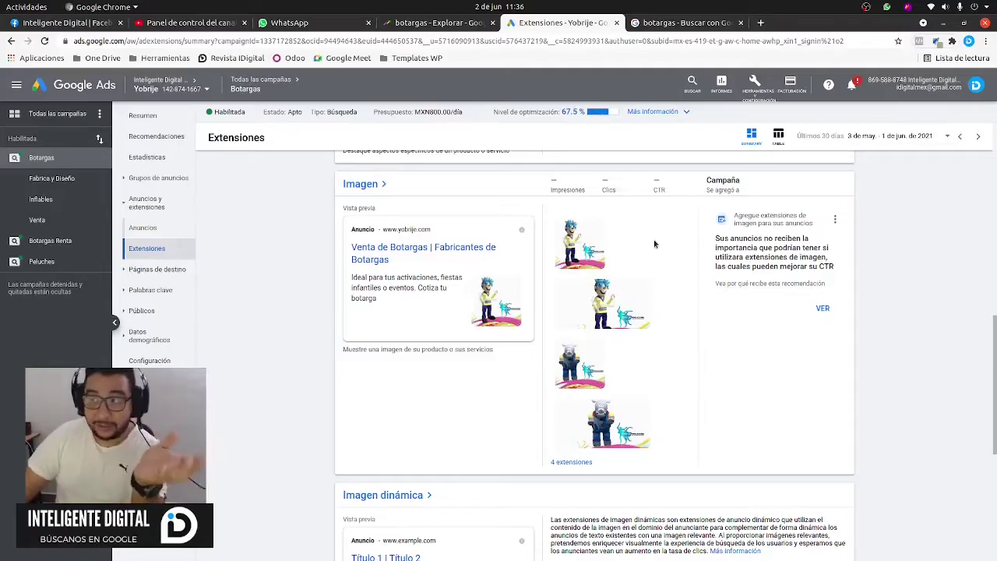
pyautogui.click(778, 136)
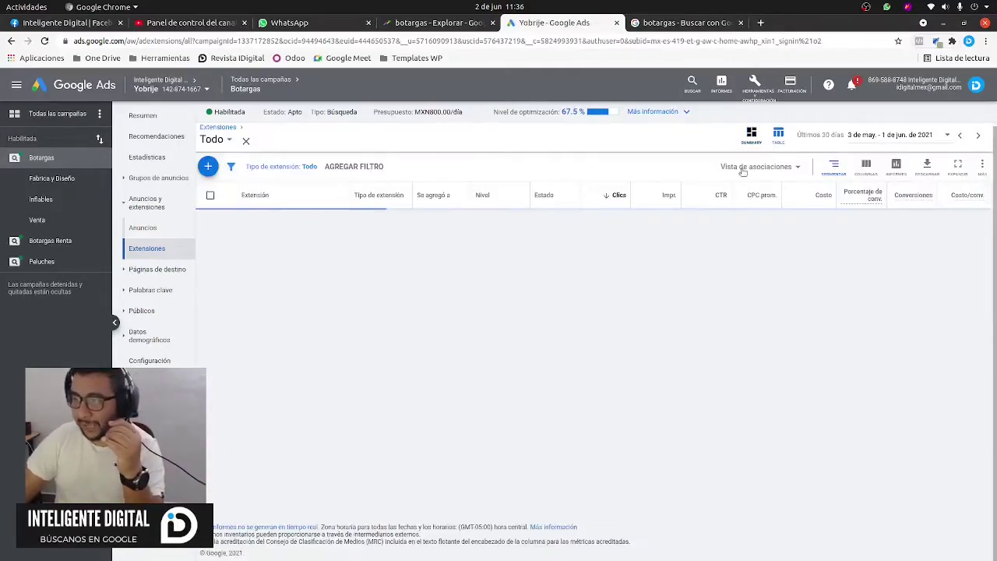
pyautogui.scroll(-5, 786, 317)
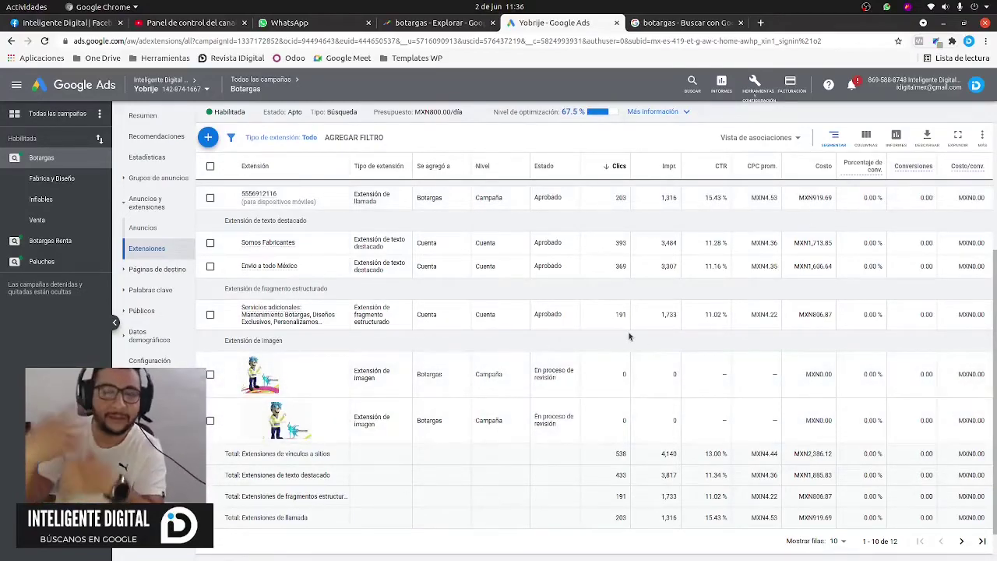
# - Check the extensions of the Botargas Renta and Peluches campaigns and open those of the Peluches promocionales ad group
pyautogui.click(43, 248)
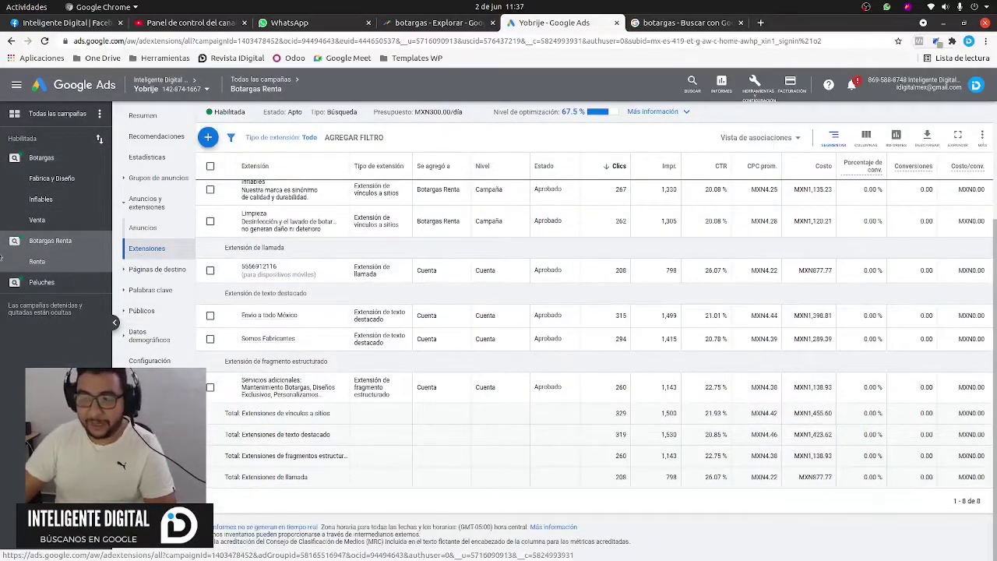
pyautogui.click(41, 280)
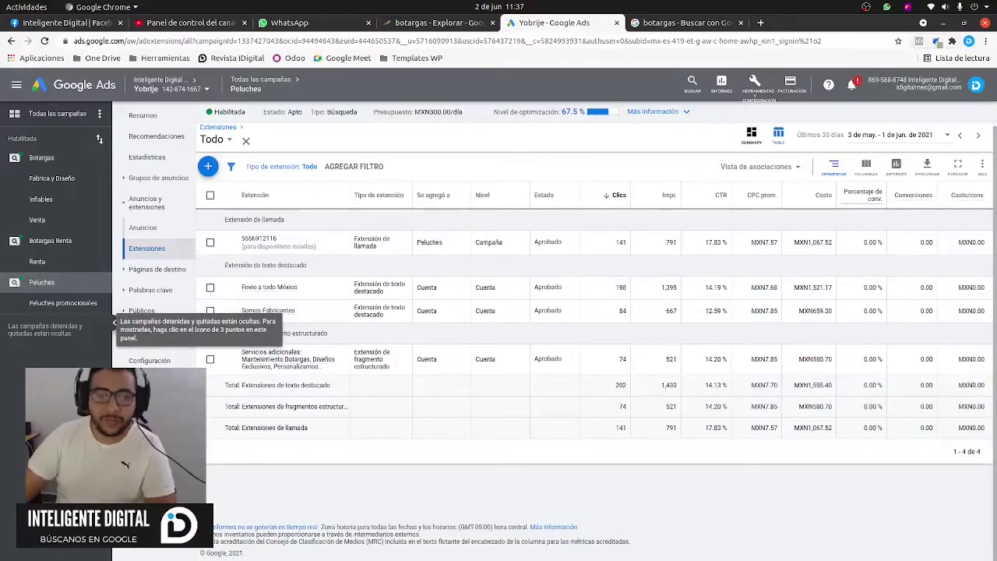
pyautogui.click(76, 308)
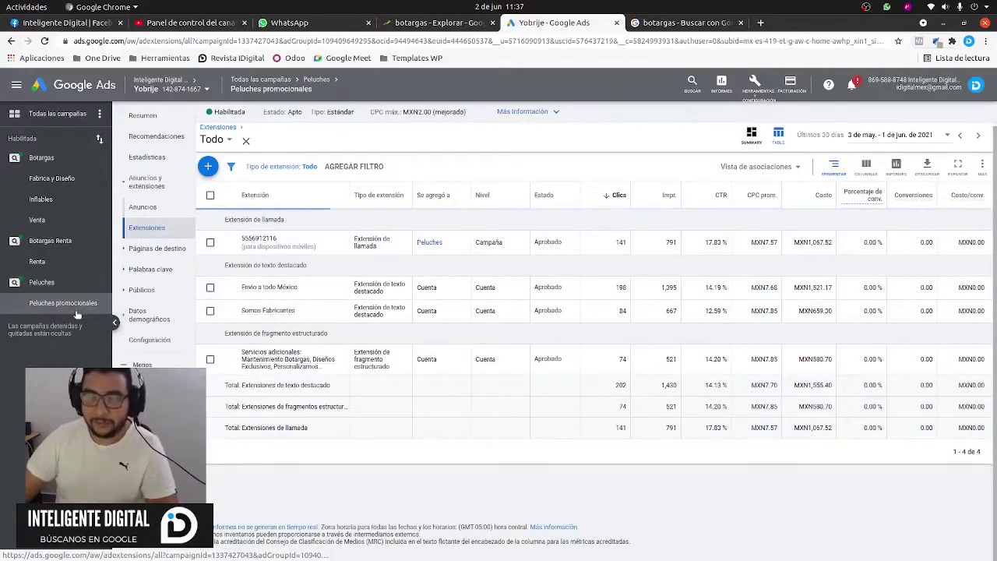